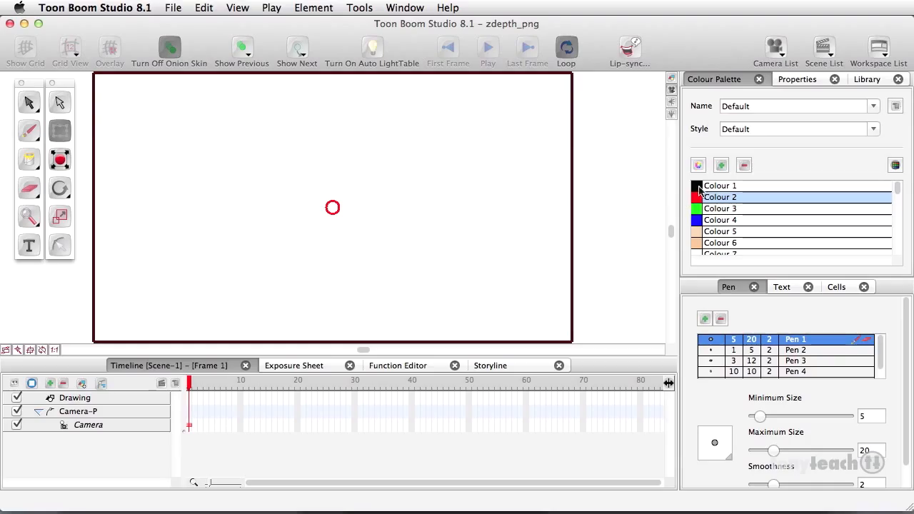
Draw a small black circle outline with the Brush just outside the left edge of the camera frame using Colour 1
left_click(701, 187)
left_click(32, 134)
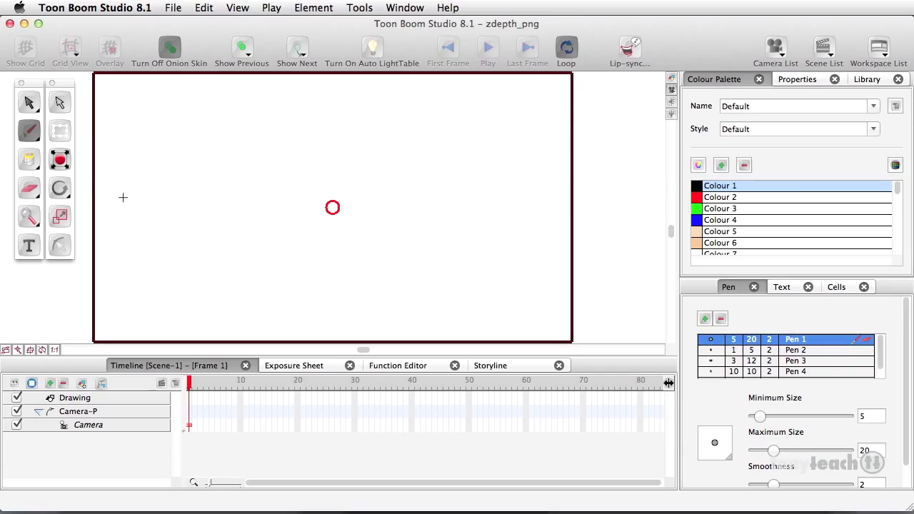
left_click_drag(125, 200, 164, 202)
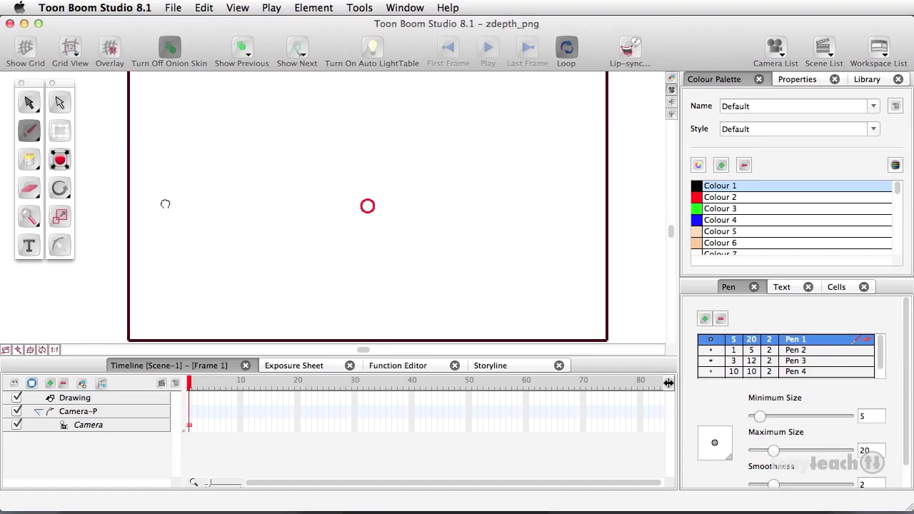
left_click_drag(93, 195, 107, 165)
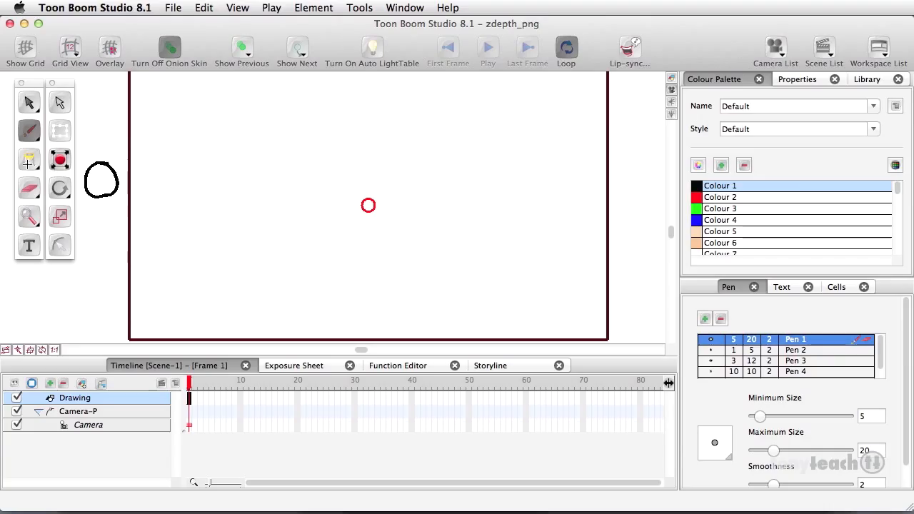
Fill the inside of the drawn circle with red, Colour 2, using the Paint tool
left_click(27, 164)
left_click(700, 197)
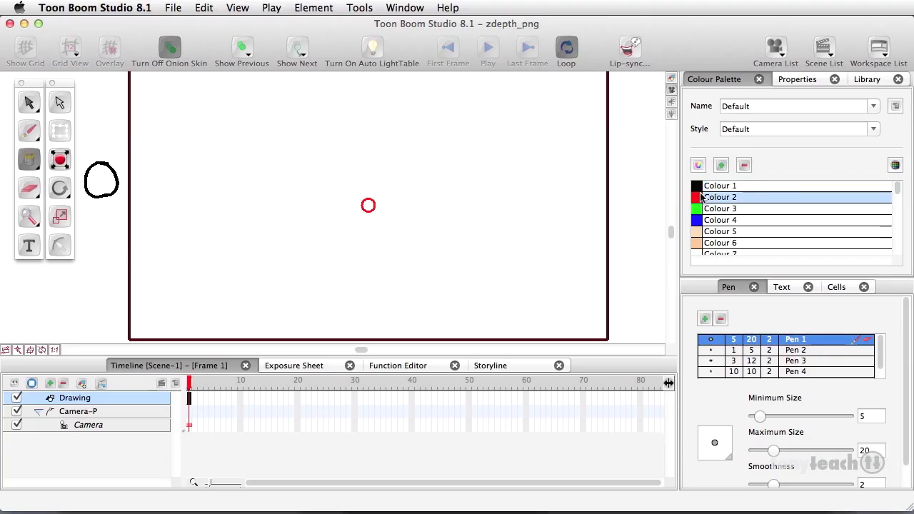
left_click(98, 180)
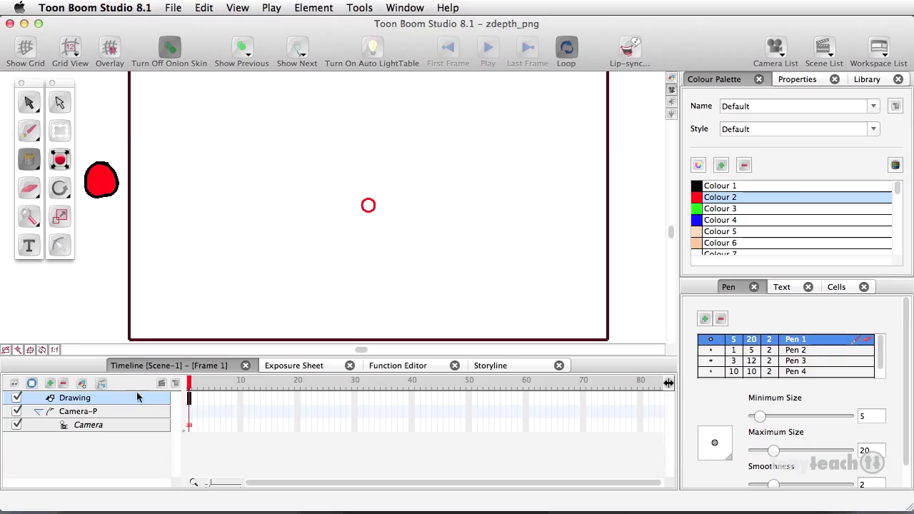
Rename the Drawing element as circle and extend its exposure to frame 60
double_click(86, 398)
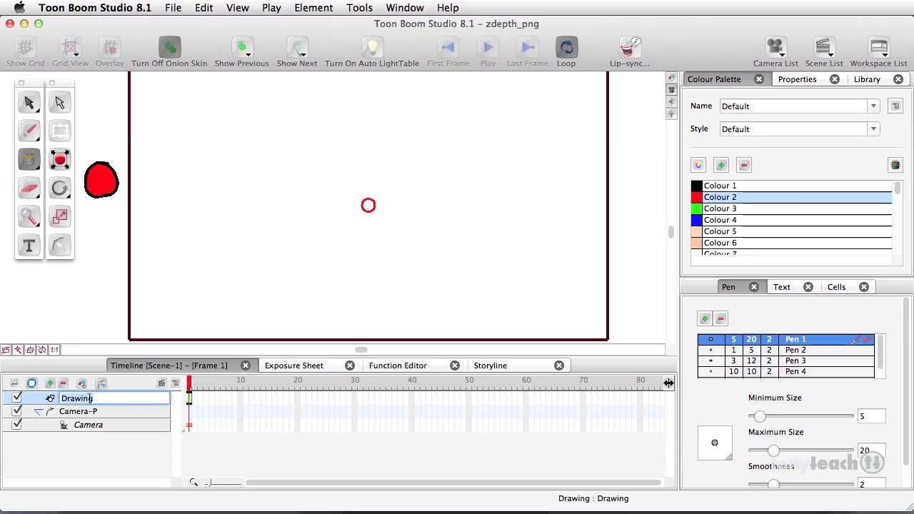
type("circle")
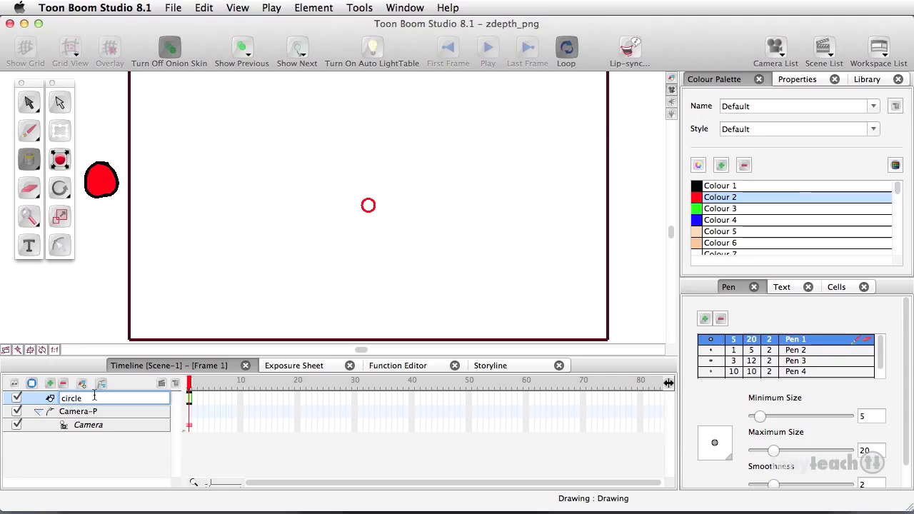
key("Return")
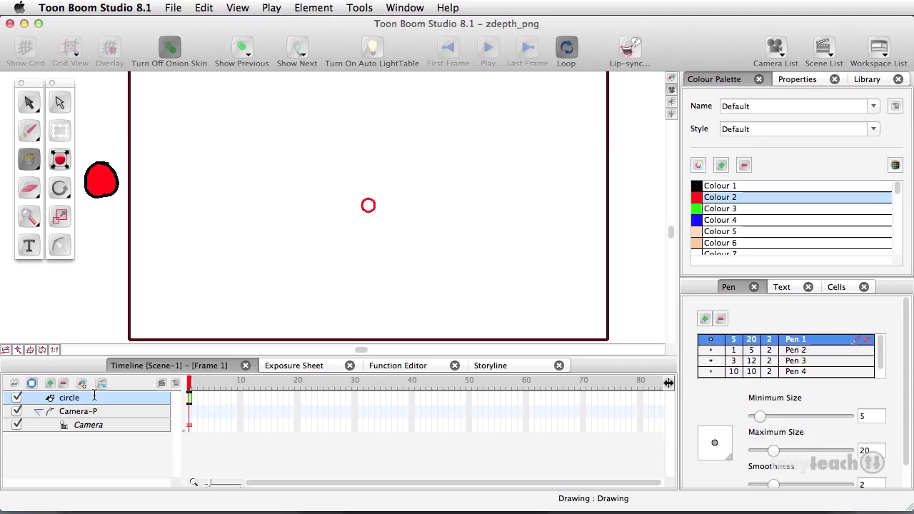
left_click(525, 398)
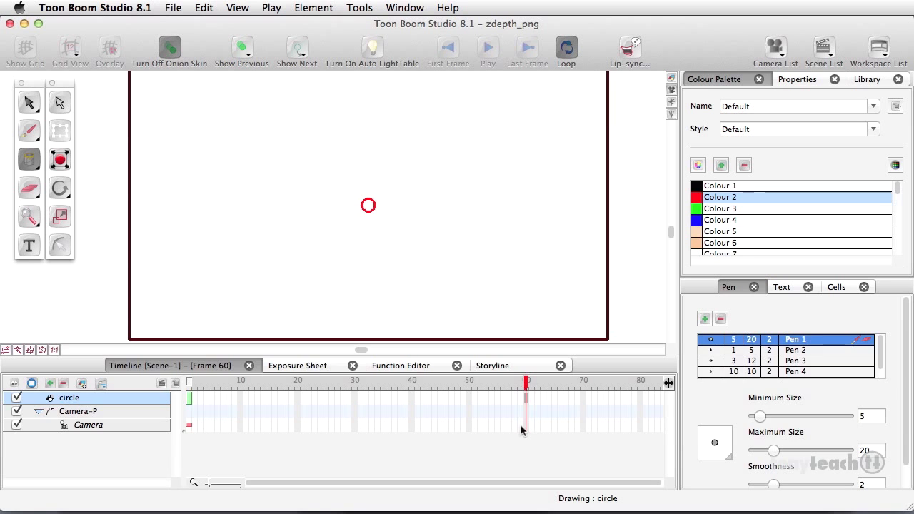
key("shift+super+1")
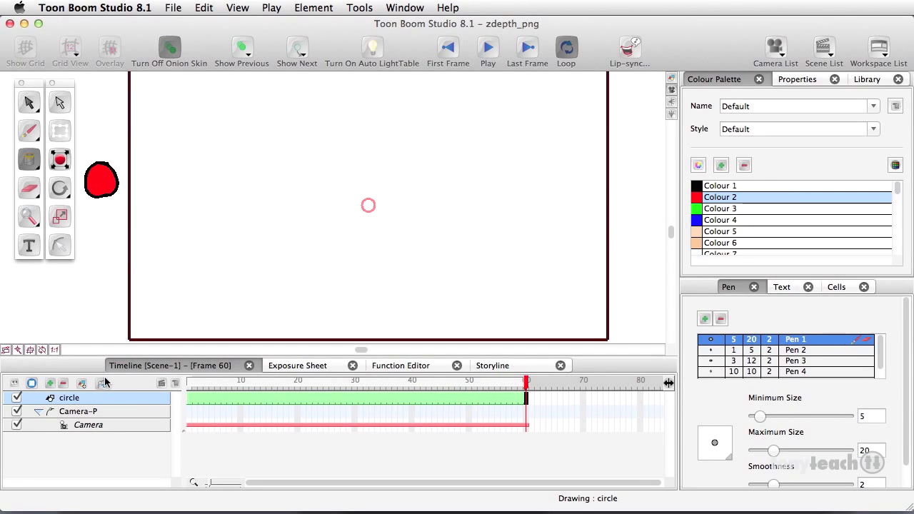
Import the image file joy_720.png from the 020215 folder into the scene
left_click(175, 7)
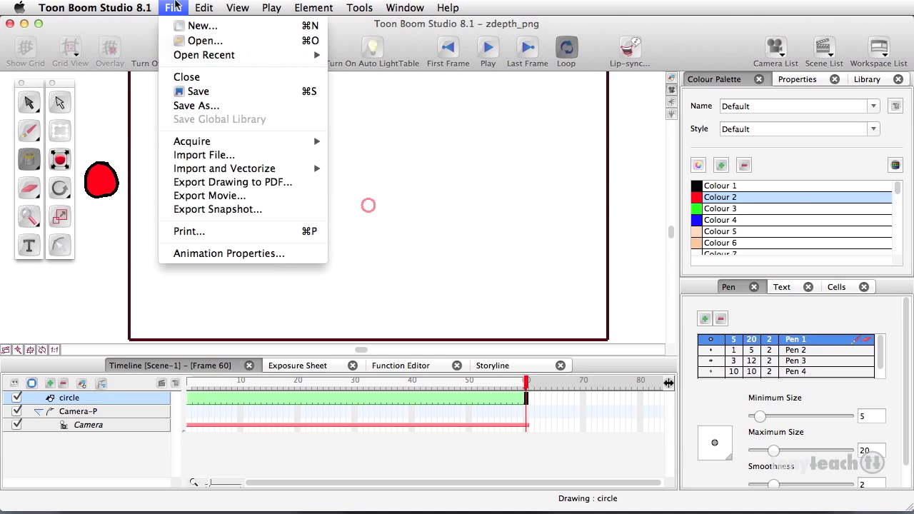
left_click(190, 154)
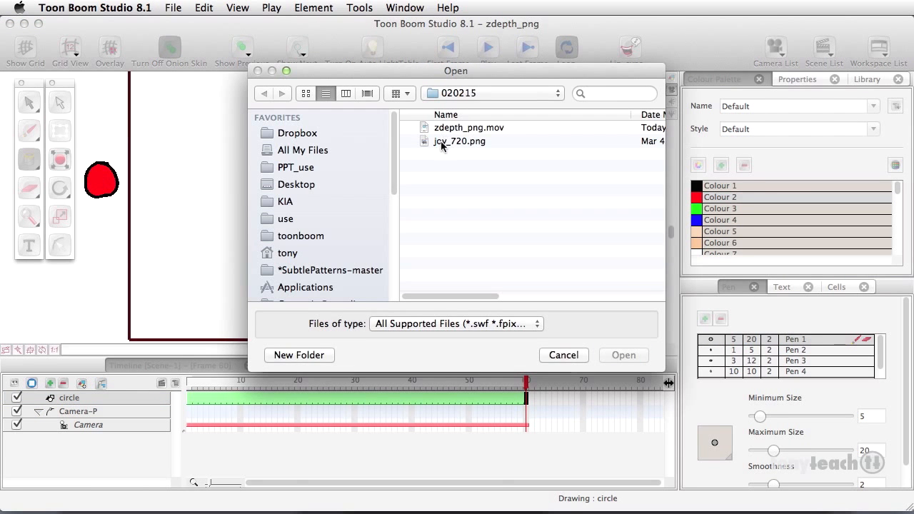
double_click(441, 143)
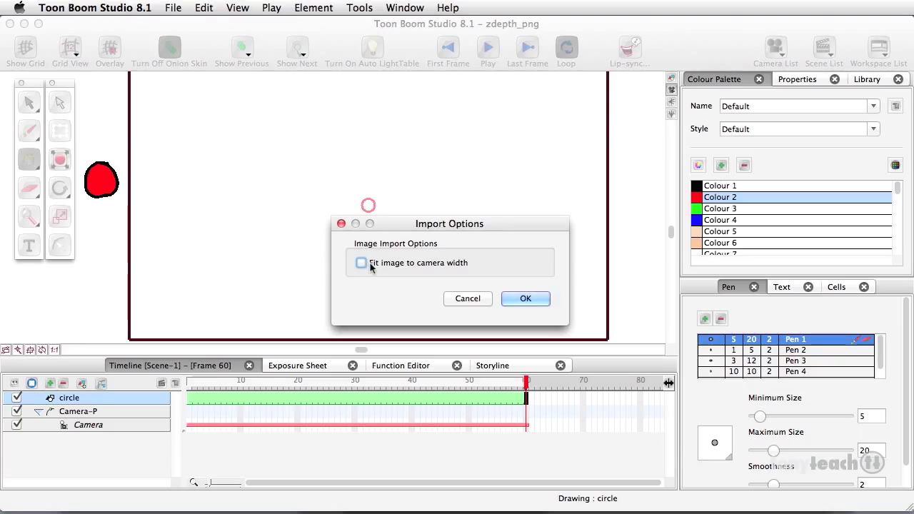
left_click(522, 300)
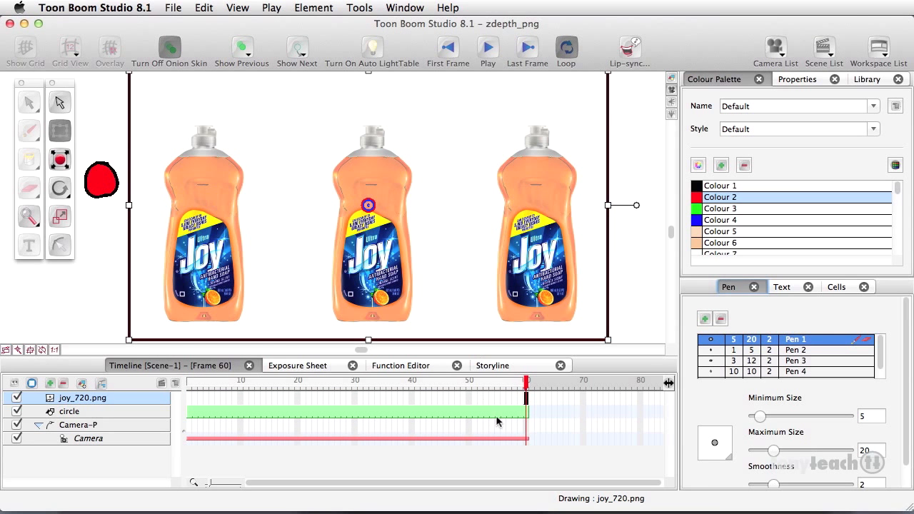
Move the joy_720.png image cell to frame 1 and extend its exposure to frame 60
left_click_drag(526, 401, 192, 401)
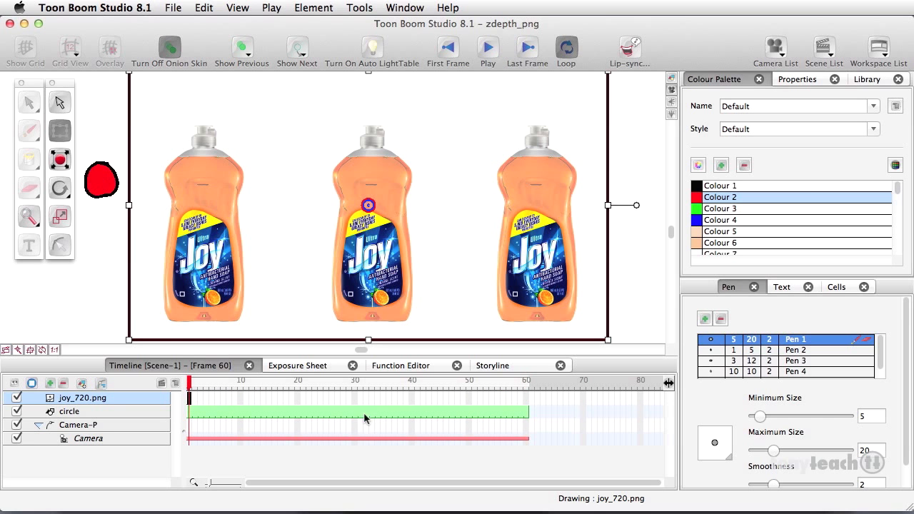
left_click(527, 404)
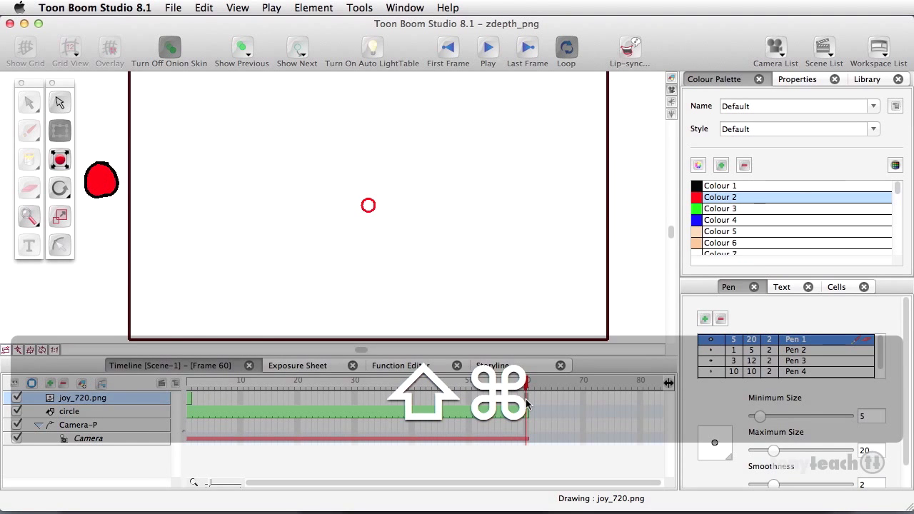
key("shift+super+1")
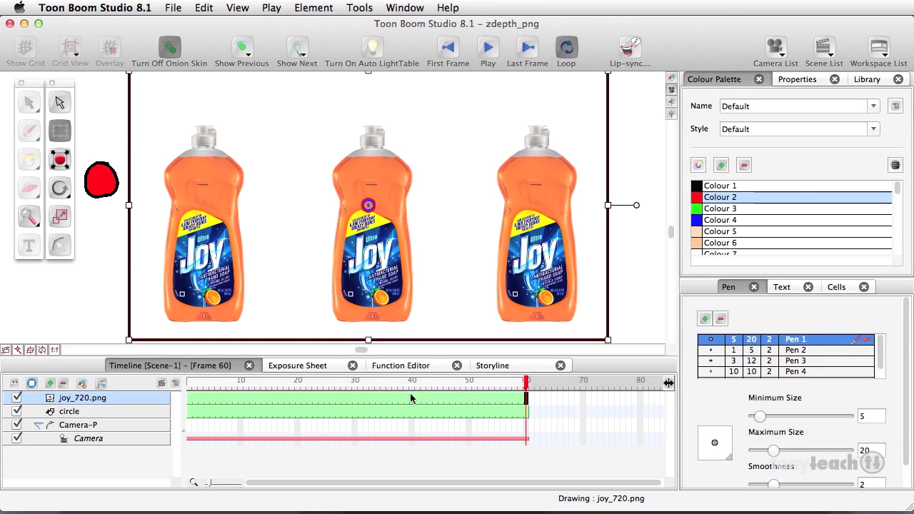
Lock the joy_720.png element in the timeline and clear the selection
right_click(86, 402)
mouse_move(203, 265)
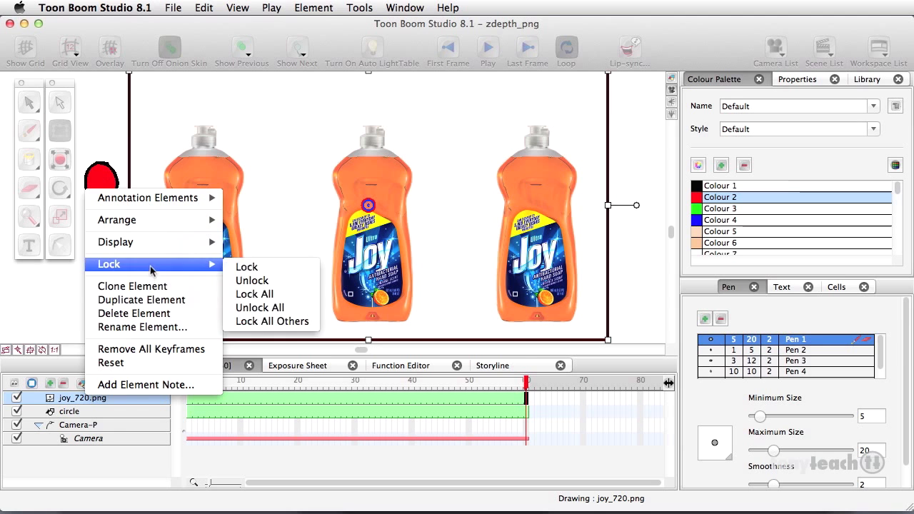
left_click(249, 266)
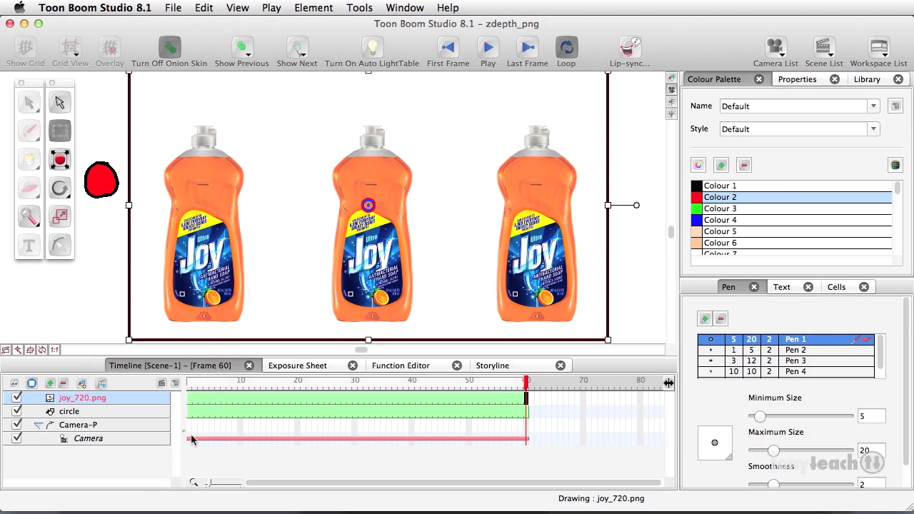
left_click(140, 471)
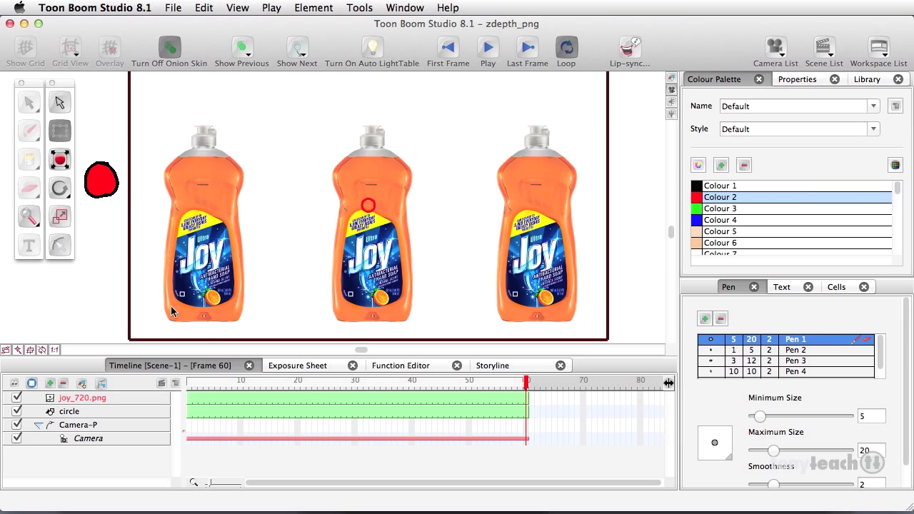
Try moving the circle onto the left bottle with the Select tool and undo the move
left_click(59, 102)
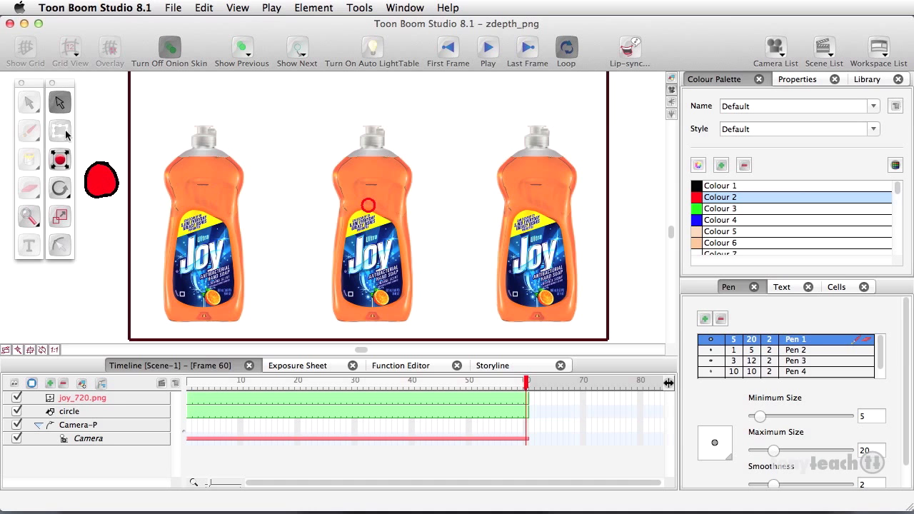
left_click(123, 412)
left_click_drag(103, 184, 208, 183)
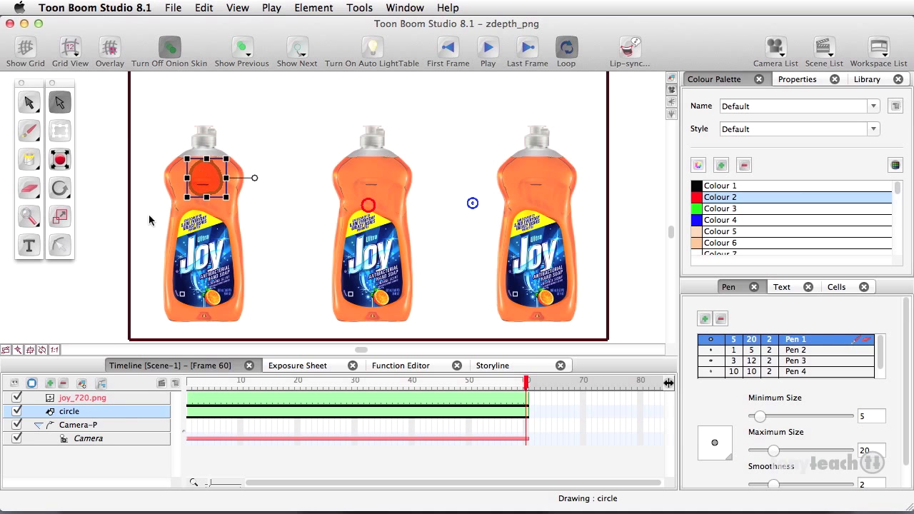
left_click(98, 295)
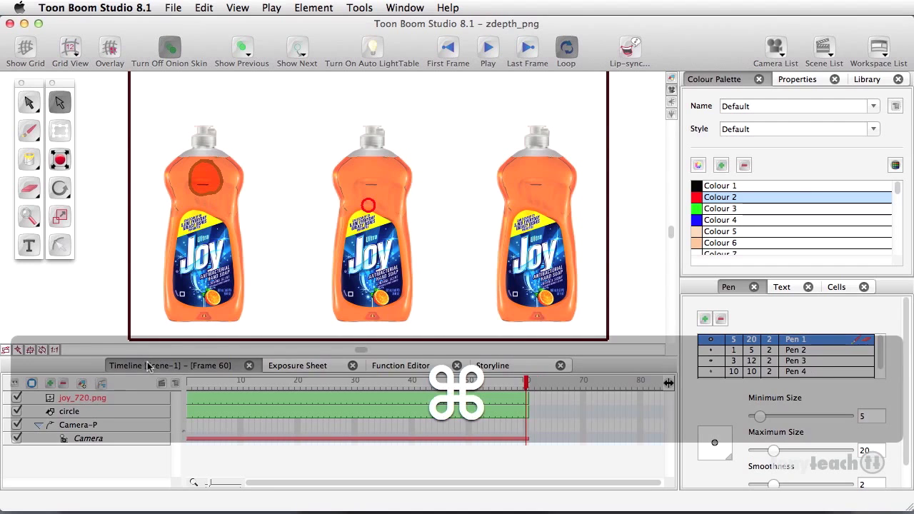
key("super+z")
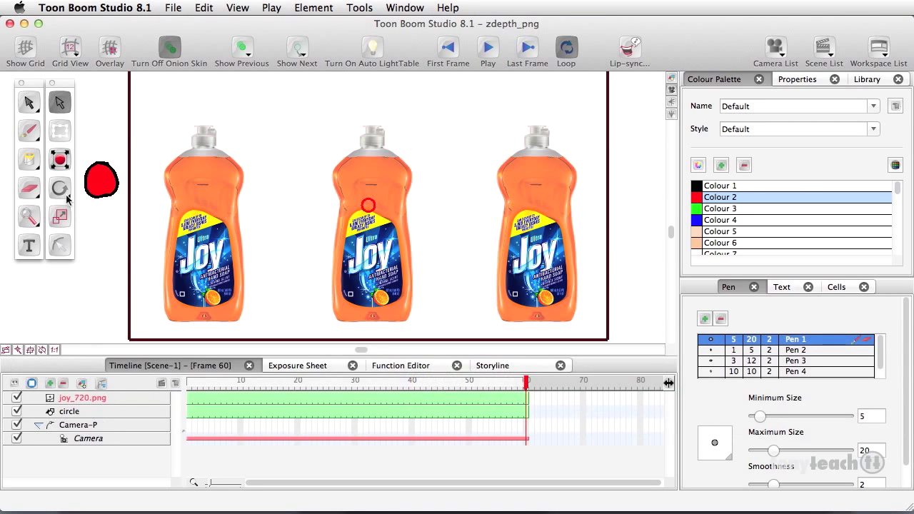
Move the circle element's pivot point from the scene centre onto the centre of the red circle using the Rotate tool
left_click(63, 193)
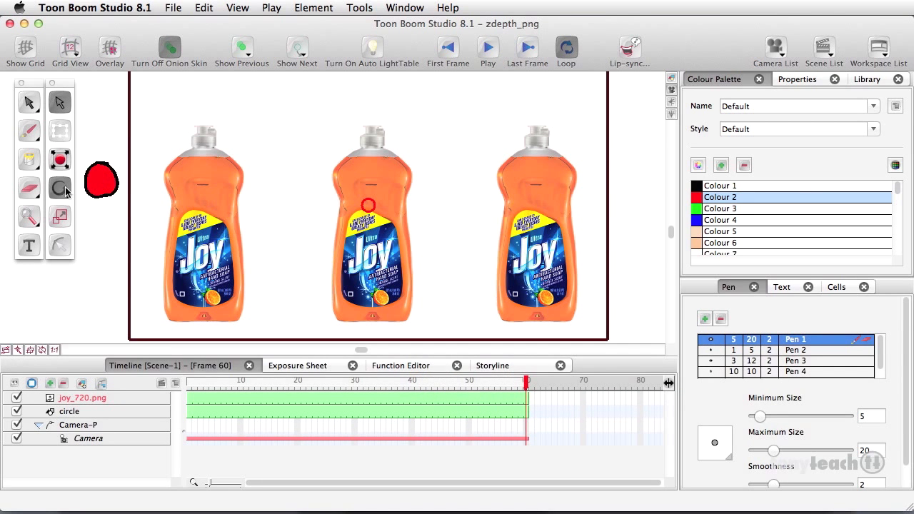
left_click(104, 189)
left_click_drag(368, 204, 103, 177)
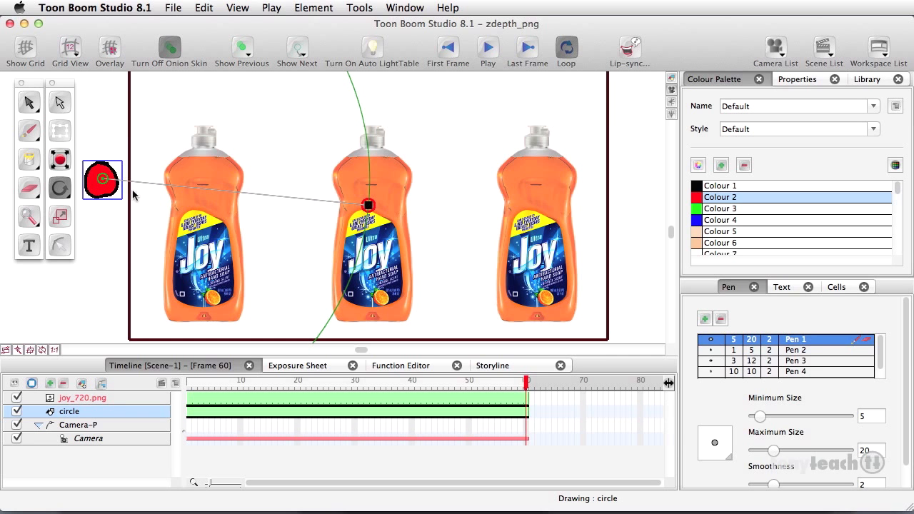
Animate the circle element between frames 1 and 50, moving it across the bottles to just past the camera frame's right edge
left_click(60, 130)
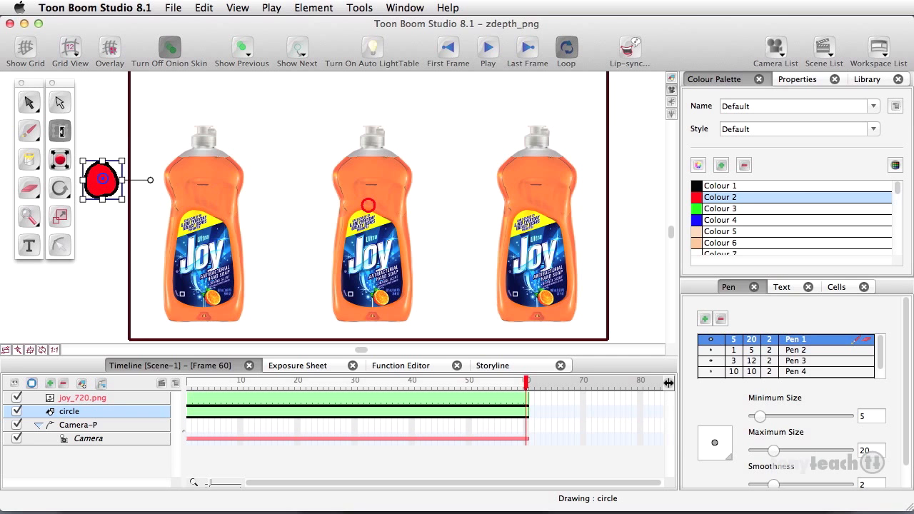
left_click(190, 400)
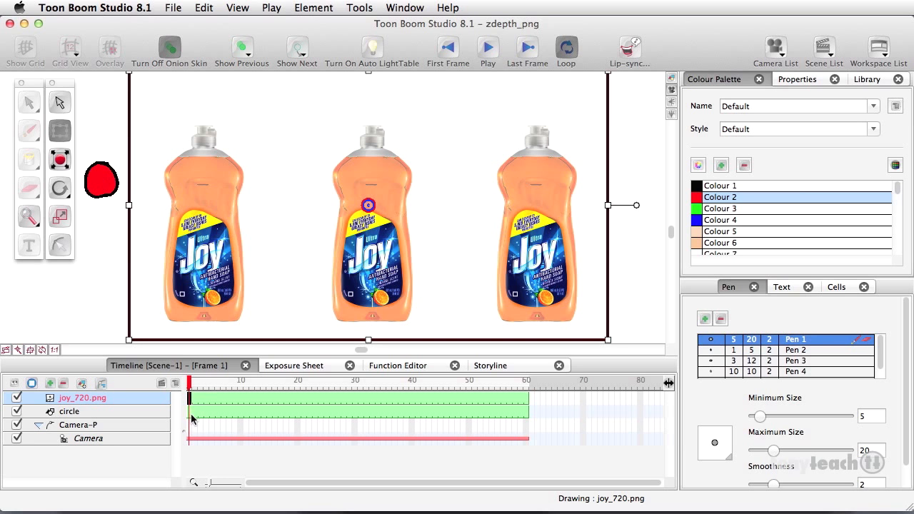
left_click(190, 412)
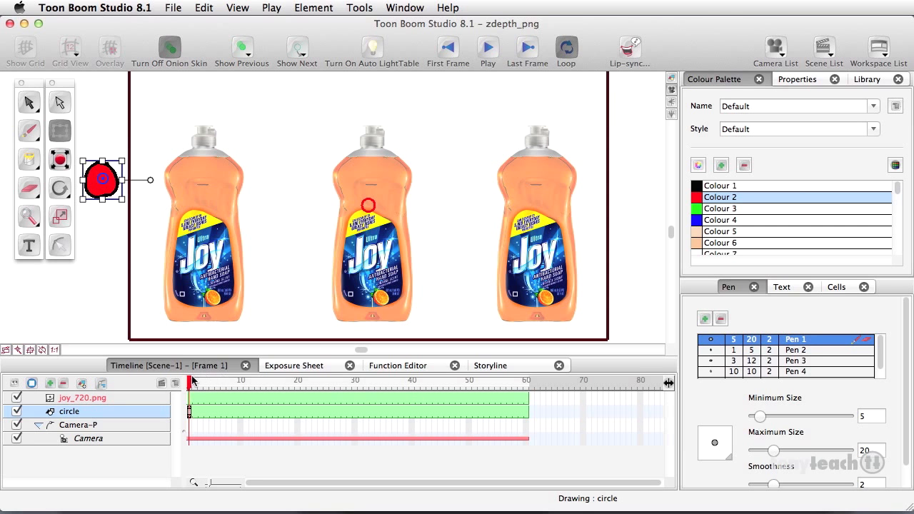
left_click_drag(191, 387, 469, 410)
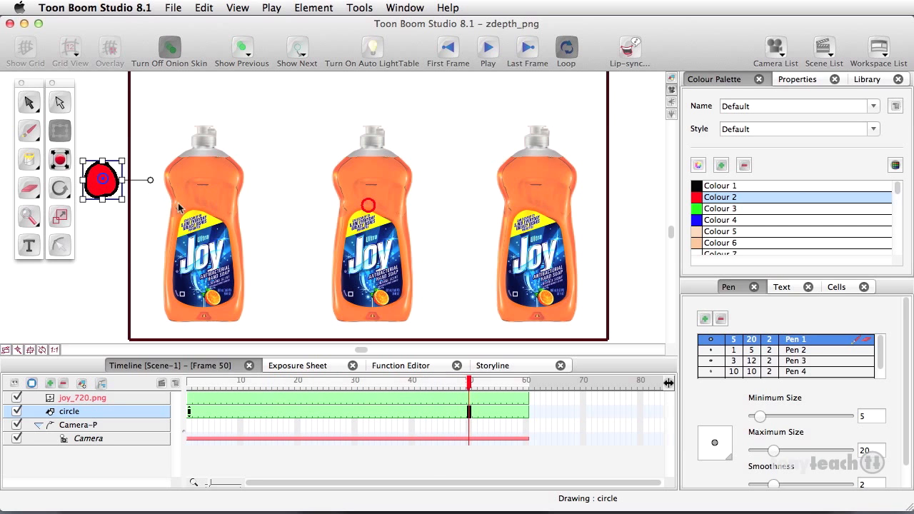
left_click_drag(124, 188, 635, 199)
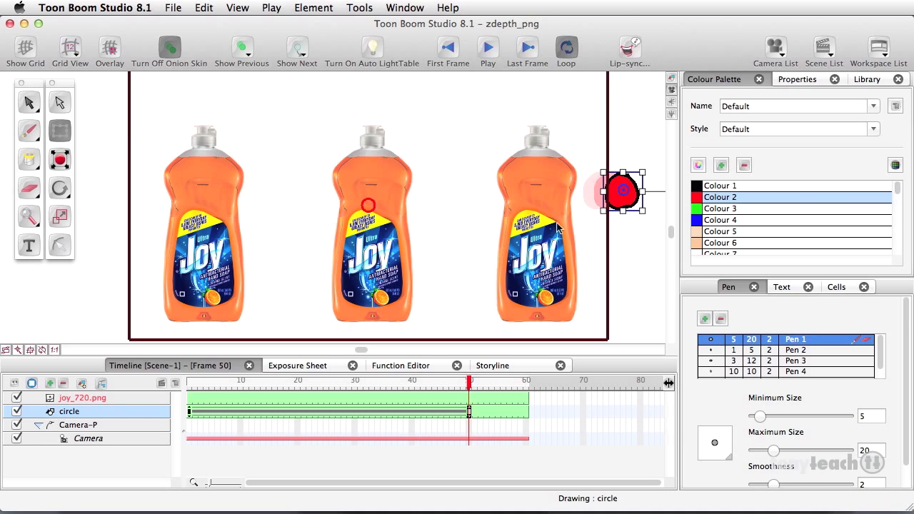
Scrub back to frame 1 and play the animation to check the circle's path across the bottles
left_click_drag(464, 390, 332, 380)
left_click_drag(331, 384, 179, 385)
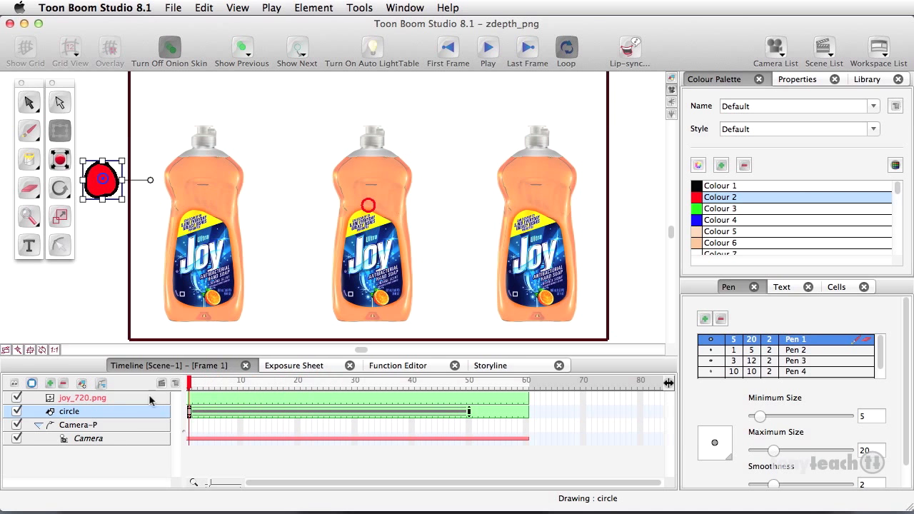
left_click(120, 470)
left_click(490, 48)
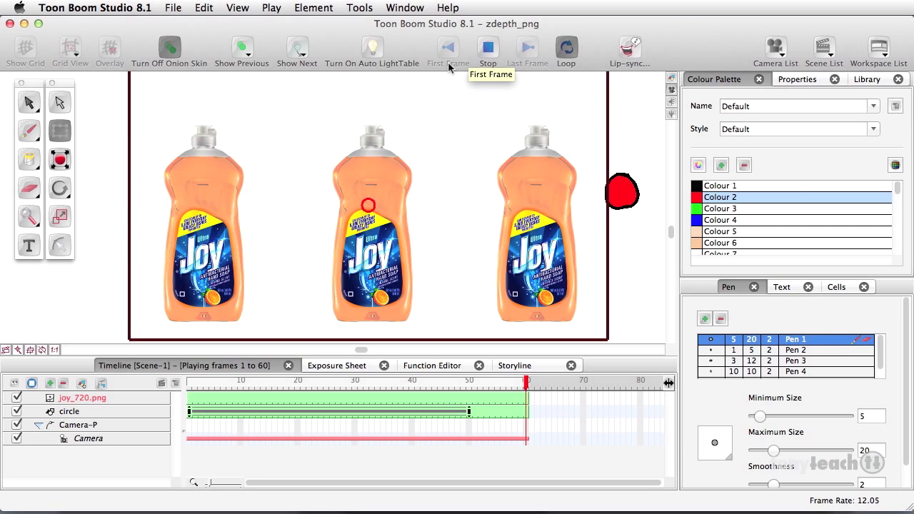
left_click(488, 47)
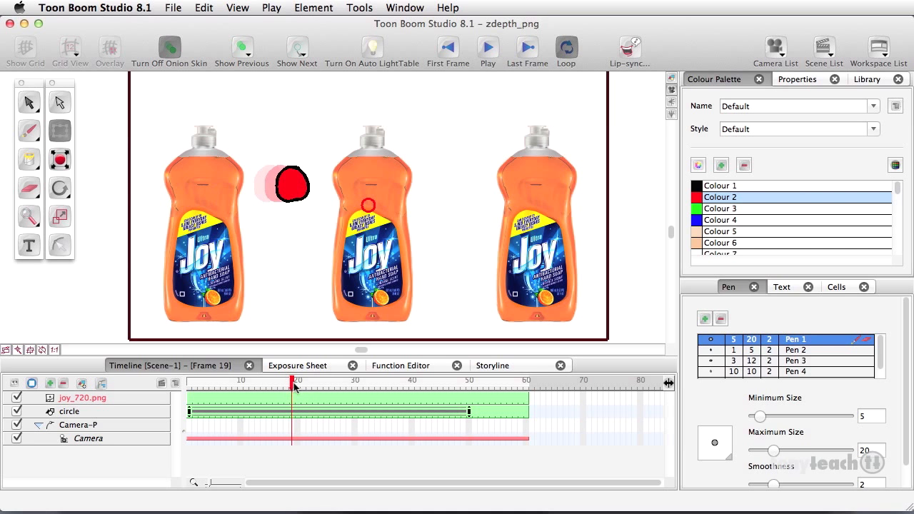
Add a keyframe to the circle element at frame 21, between the left and middle bottles
mouse_move(293, 387)
left_mouse_down()
mouse_move(311, 386)
mouse_move(303, 386)
left_mouse_up()
left_click(303, 409)
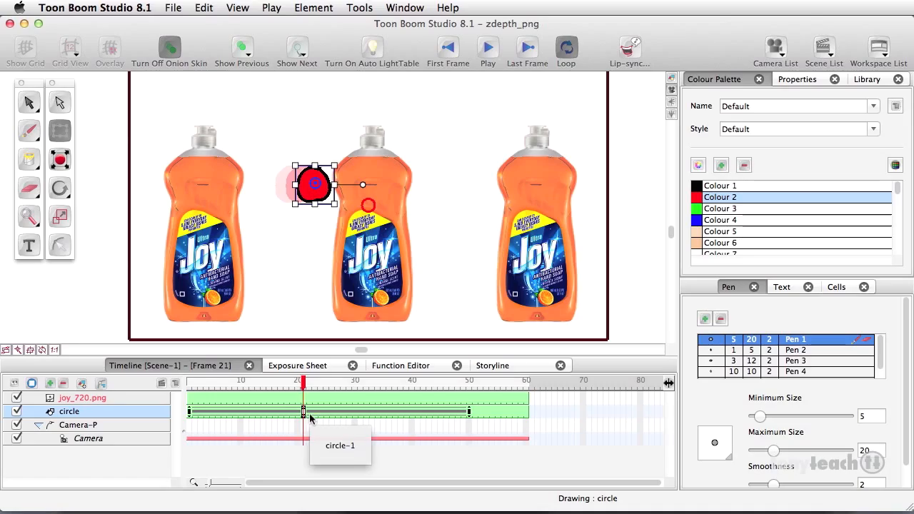
Add a keyframe to the circle element at frame 22 and nudge the circle forward in z-depth, in front of the middle bottle
left_click(309, 412)
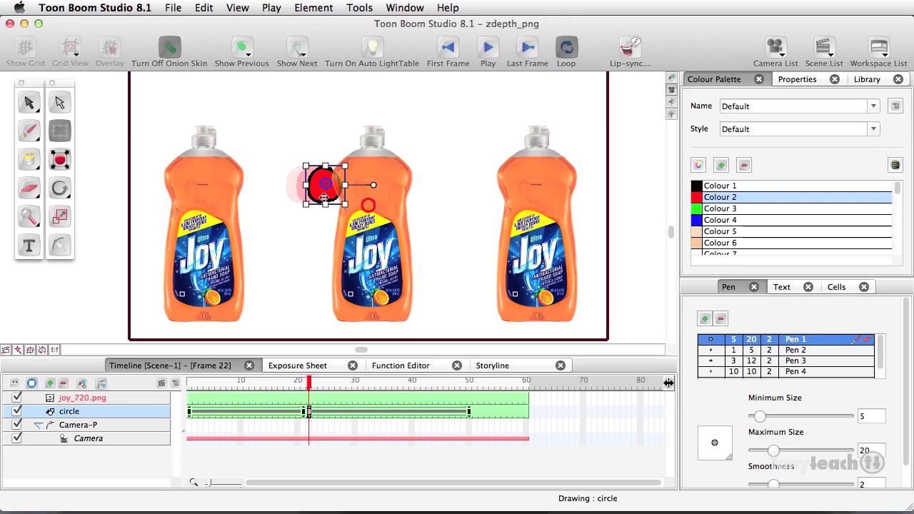
key("5")
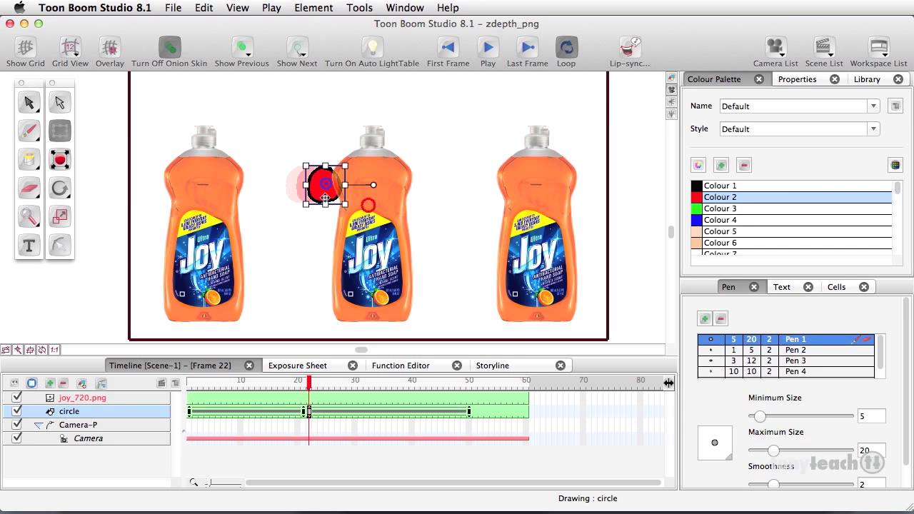
key("alt")
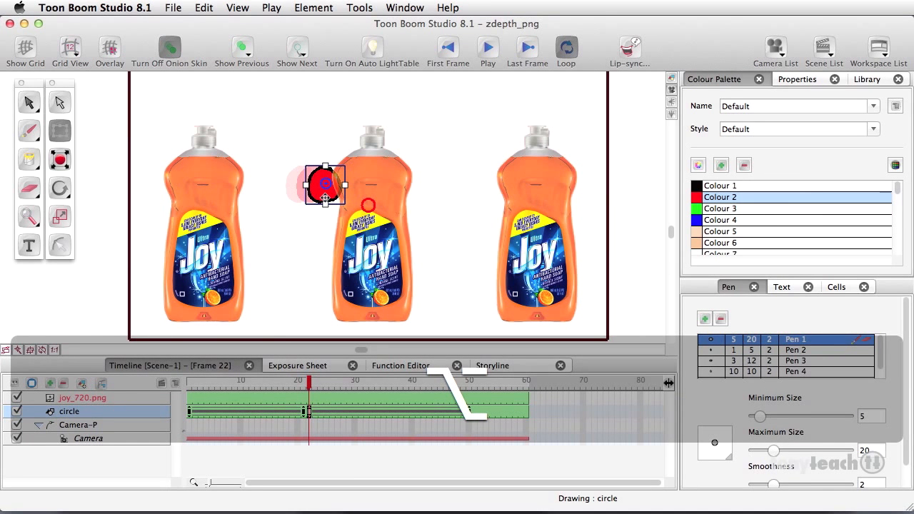
key("alt+Down")
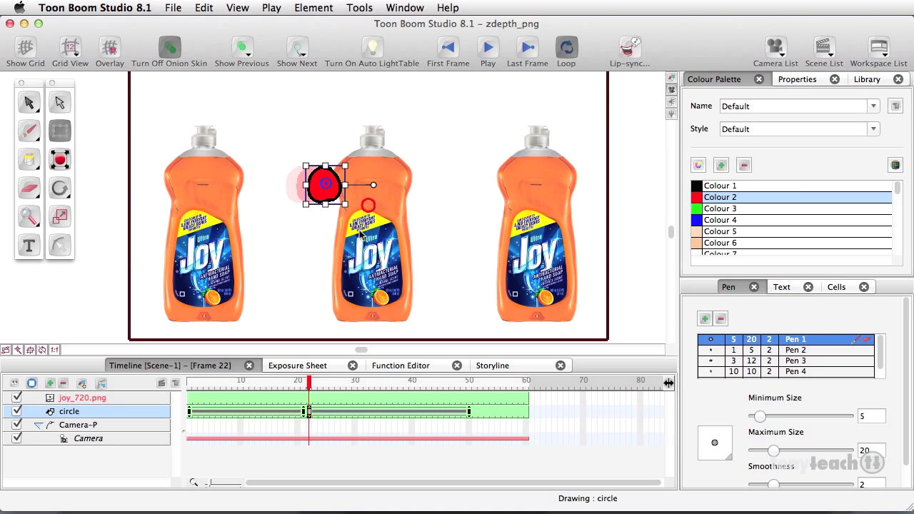
Scrub to frame 40 to check the circle over the third bottle, deselect it, and turn off onion skinning
left_click(312, 387)
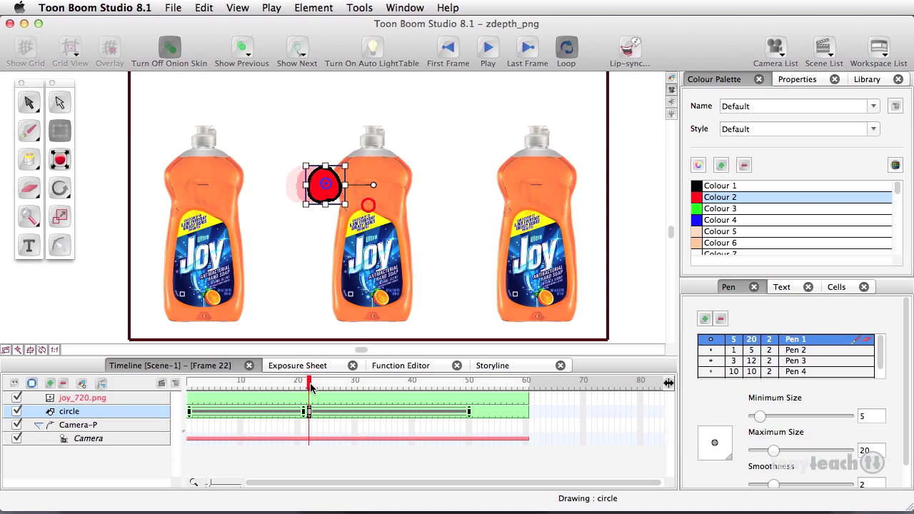
left_click_drag(311, 388, 412, 393)
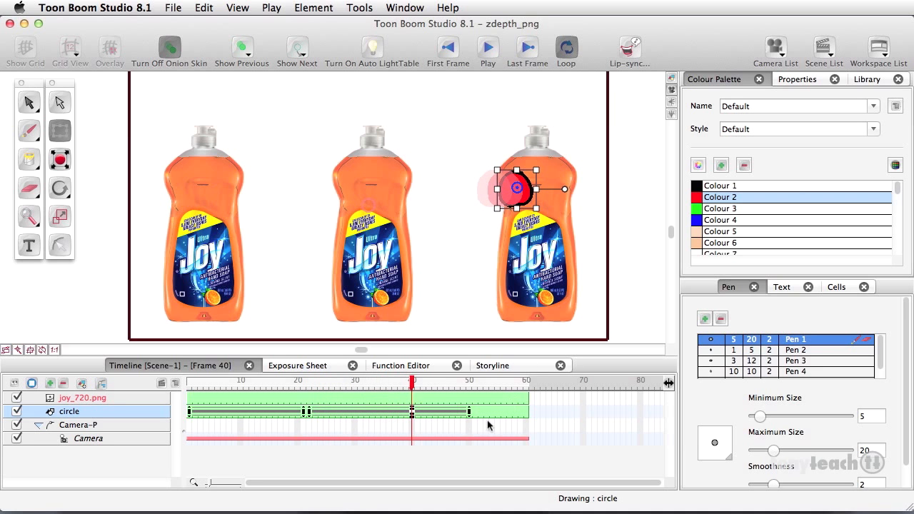
left_click(637, 302)
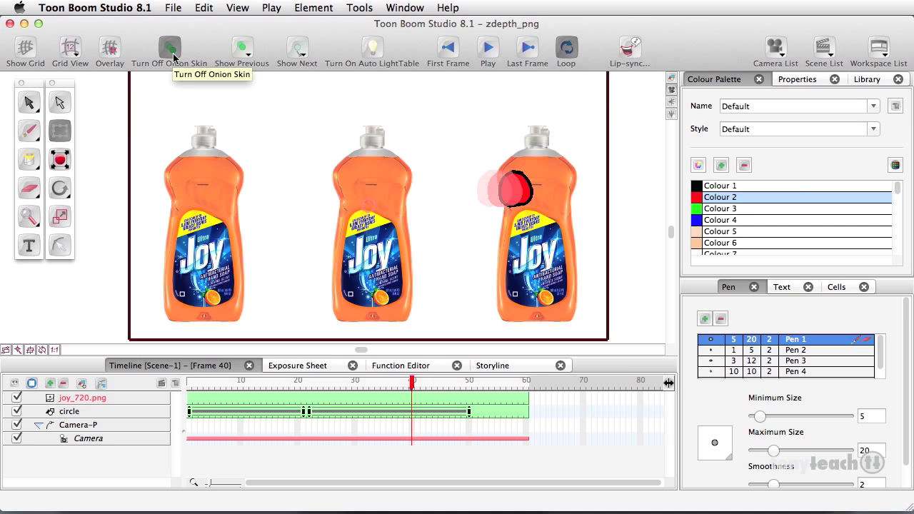
left_click(170, 49)
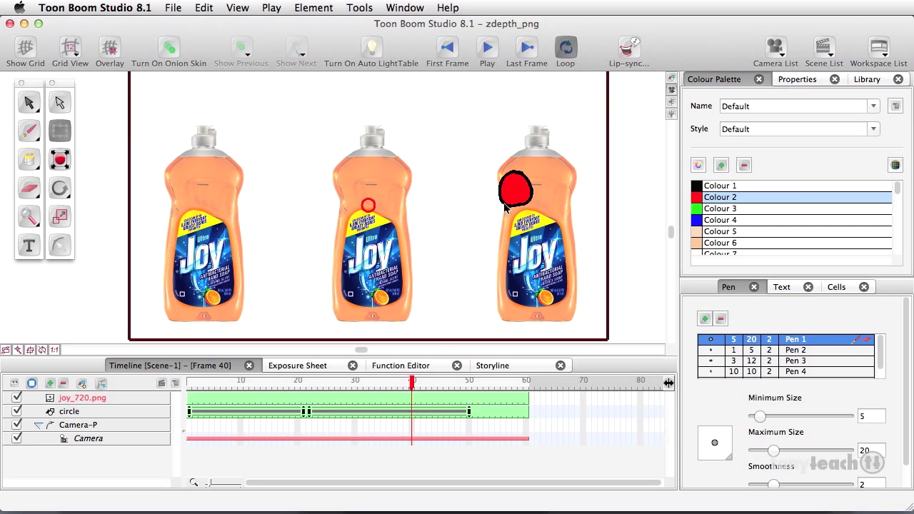
Scrub through the circle's path and add a keyframe to the circle element at frame 36, just before the third bottle
left_click(241, 389)
left_click_drag(241, 392, 391, 397)
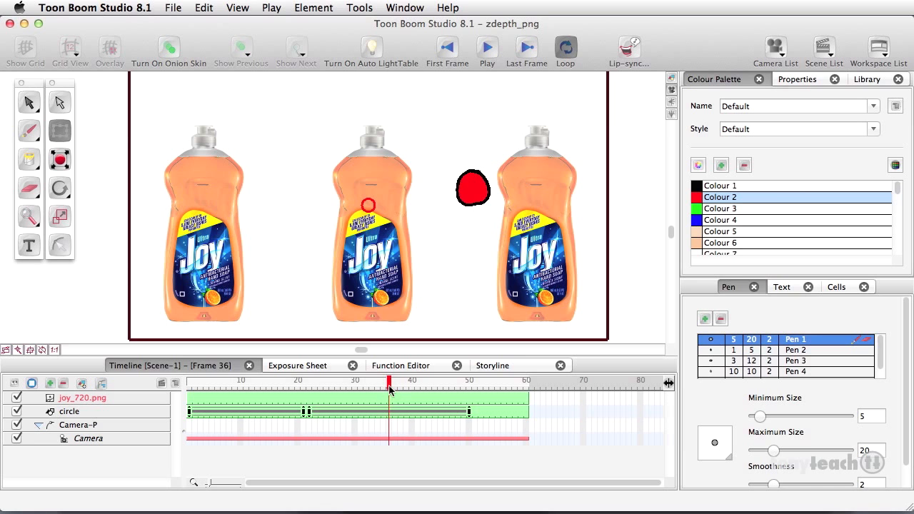
left_click_drag(391, 389, 389, 389)
left_click(391, 412)
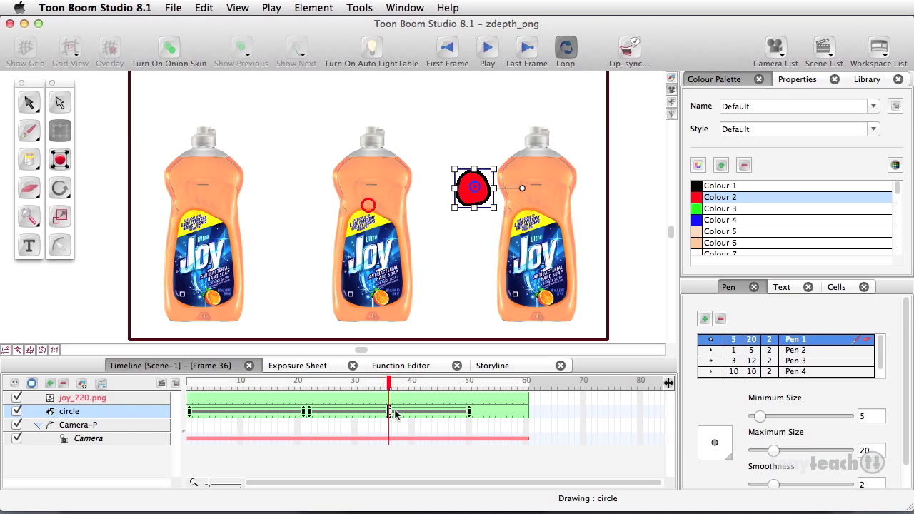
Add a keyframe to the circle element at frame 37 and nudge the circle backward in z-depth, behind the third bottle
left_click_drag(394, 415, 401, 415)
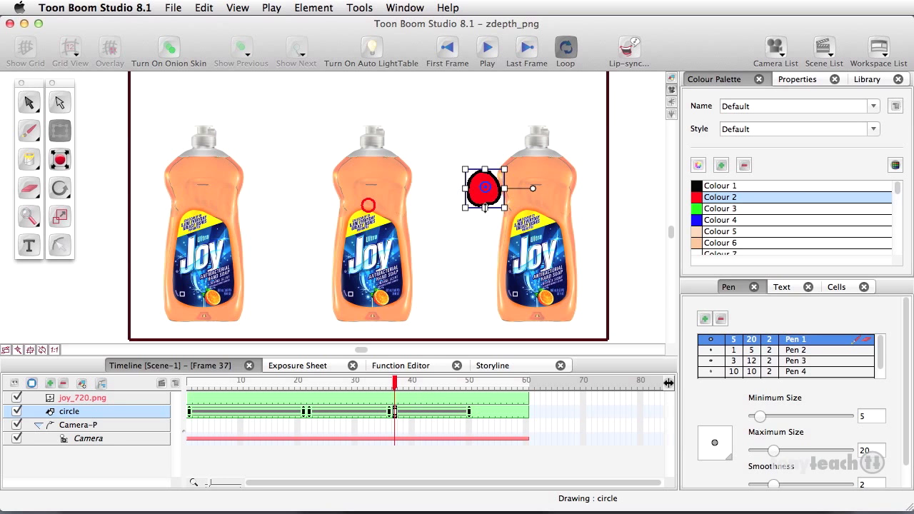
left_click(484, 199)
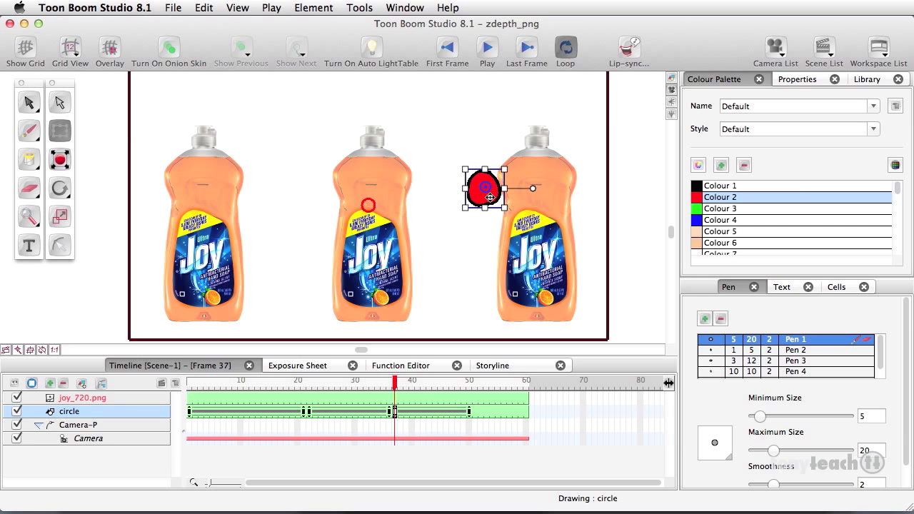
key("alt")
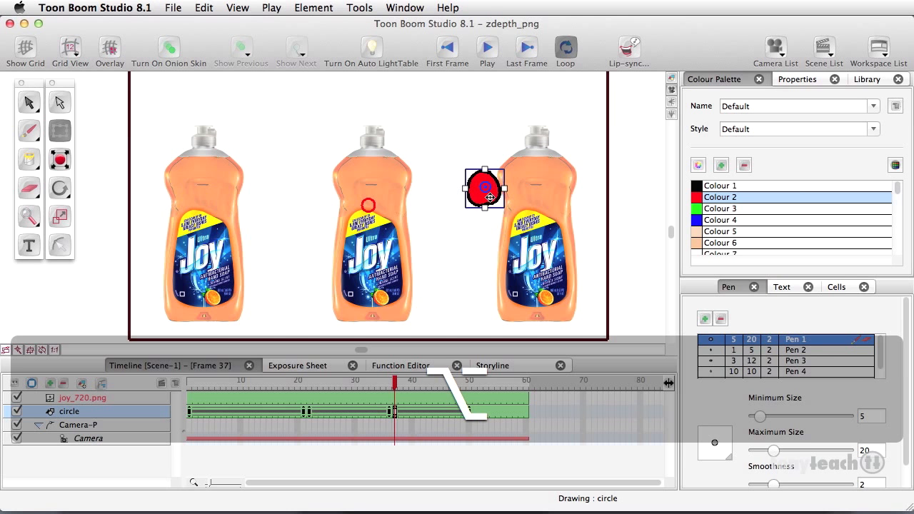
key("alt+Up")
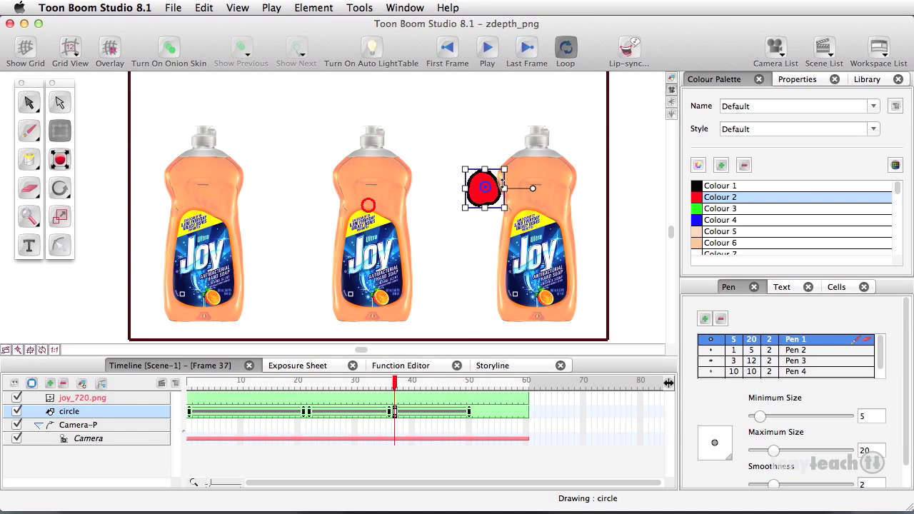
Scrub to frame 50 and play the animation to check the circle passing behind and in front of the bottles, then stop playback
left_click_drag(395, 386, 469, 391)
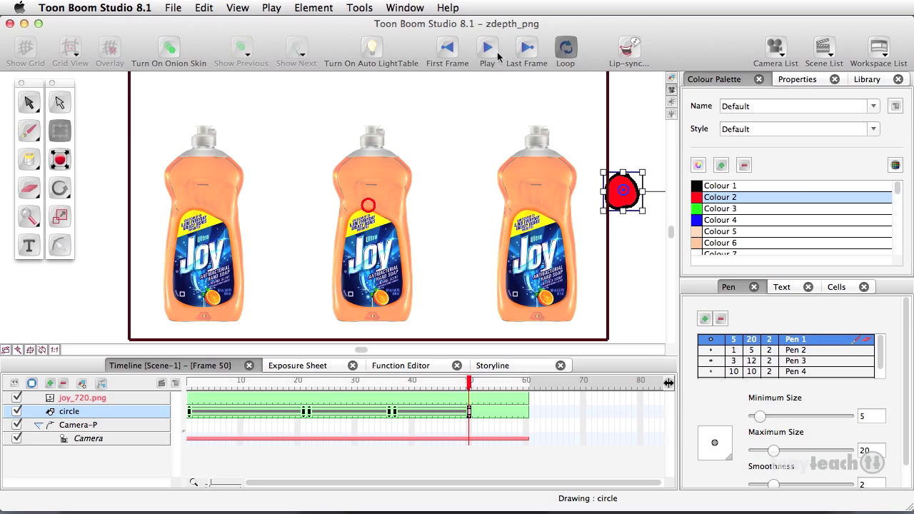
left_click(487, 49)
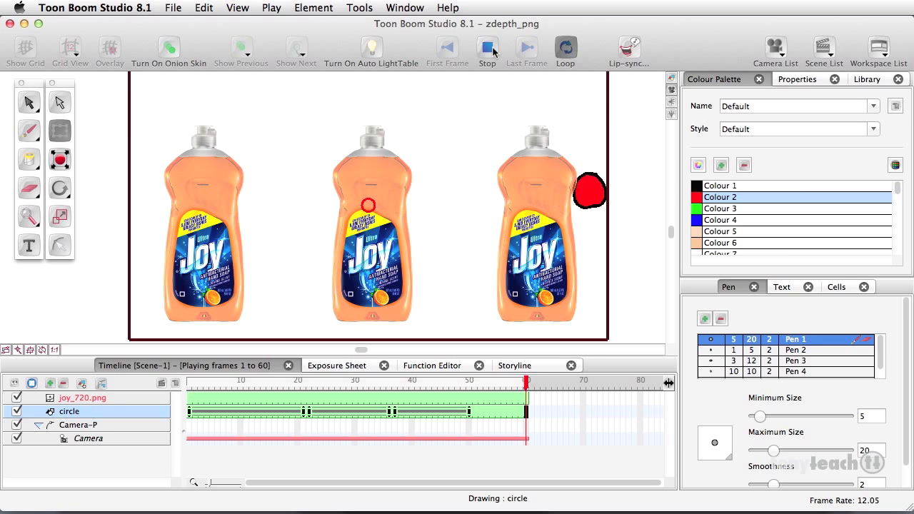
left_click(493, 52)
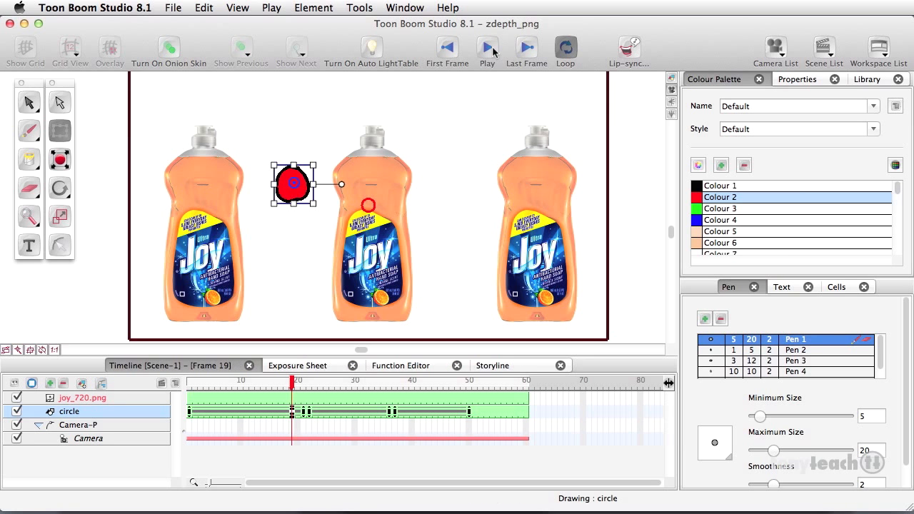